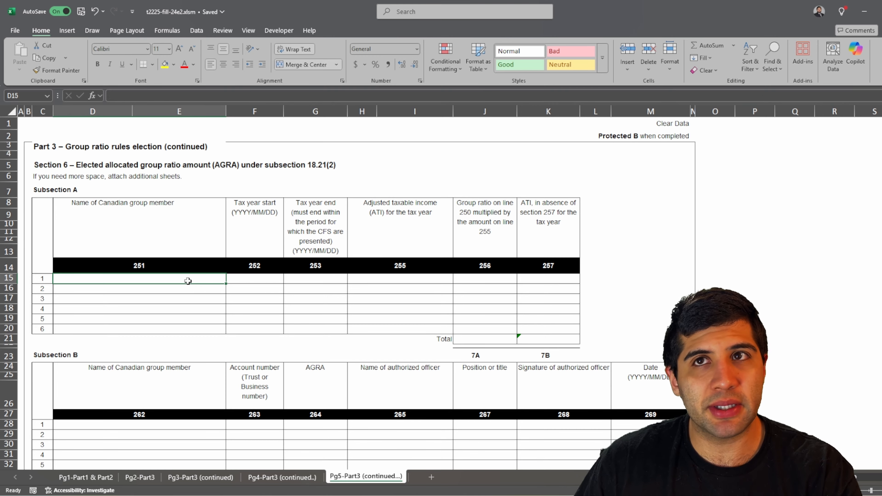
Turn on text wrapping for all entry cells D15:K20 of the Subsection A table.
{"action": "mouse_move", "coordinate": [189, 280]}
{"action": "left_mouse_down"}
{"action": "mouse_move", "coordinate": [434, 344]}
{"action": "mouse_move", "coordinate": [532, 318]}
{"action": "mouse_move", "coordinate": [538, 324]}
{"action": "left_mouse_up"}
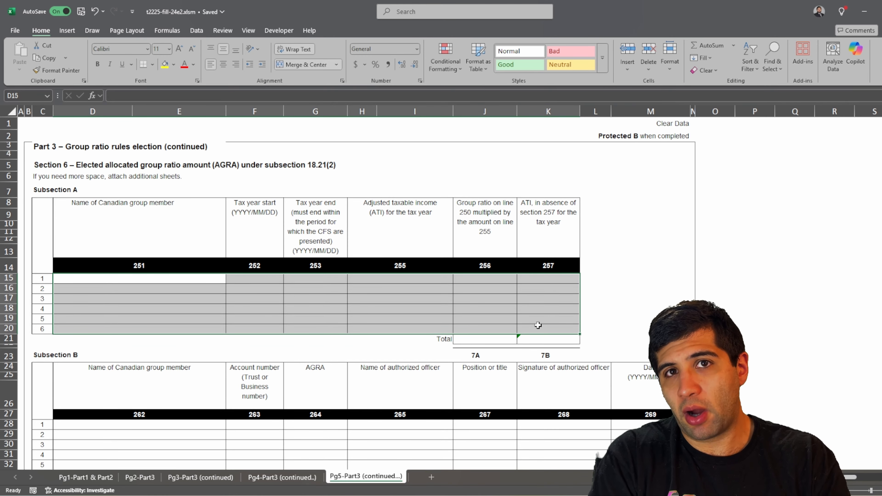
{"action": "left_click", "coordinate": [298, 50]}
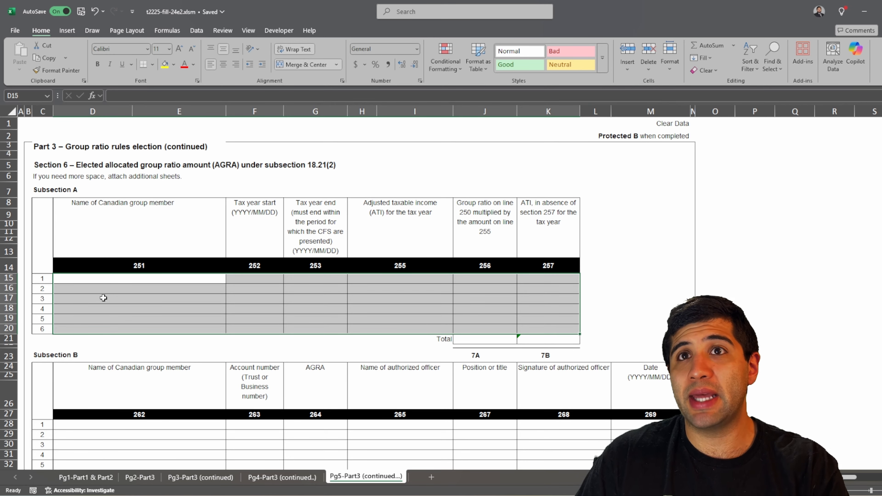
{"action": "left_click", "coordinate": [104, 278]}
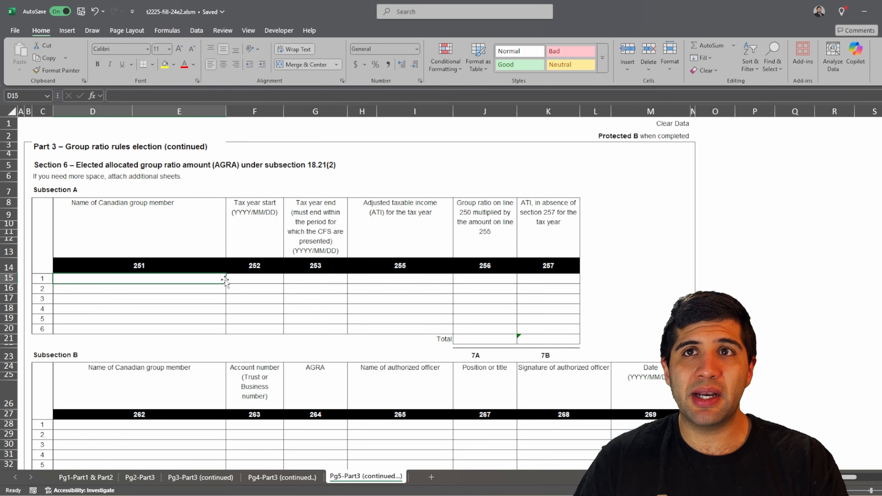
{"action": "key", "text": "ctrl+z"}
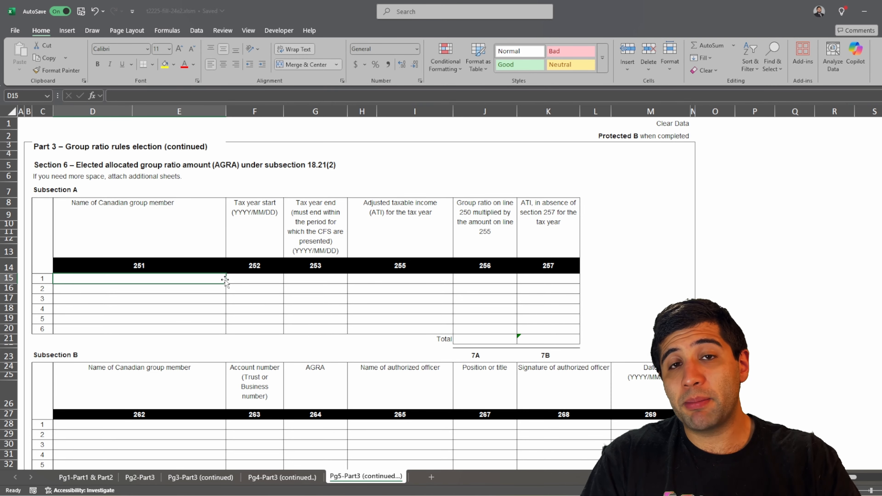
Test the text wrapping with long sample text in D15 and a taller row 15, and undo both changes.
{"action": "left_click_drag", "start_coordinate": [10, 283], "coordinate": [10, 300]}
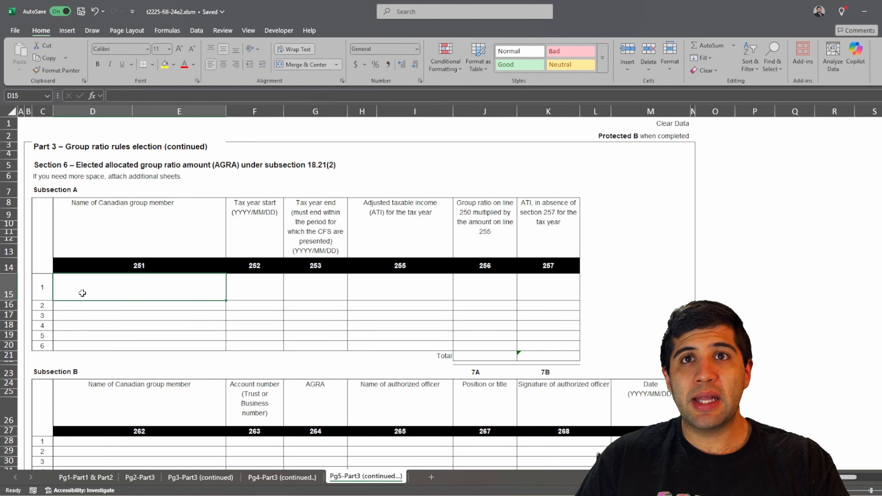
{"action": "type", "text": "dsuiadushaiduhsaiudhasiudhasiudhasiuhdisauhdas"}
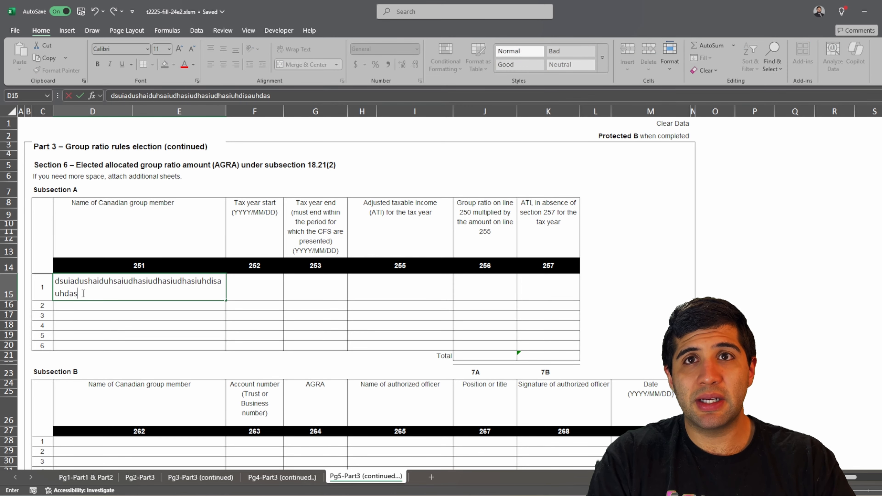
{"action": "key", "text": "Return"}
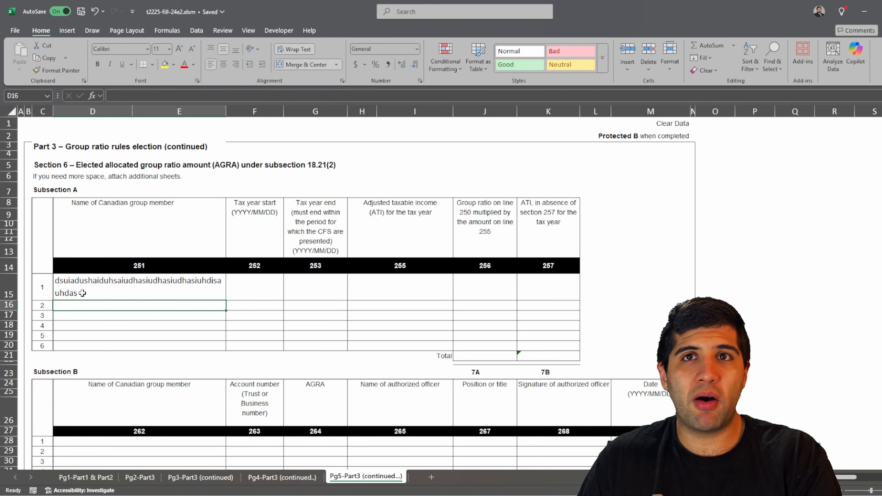
{"action": "key", "text": "ctrl+z"}
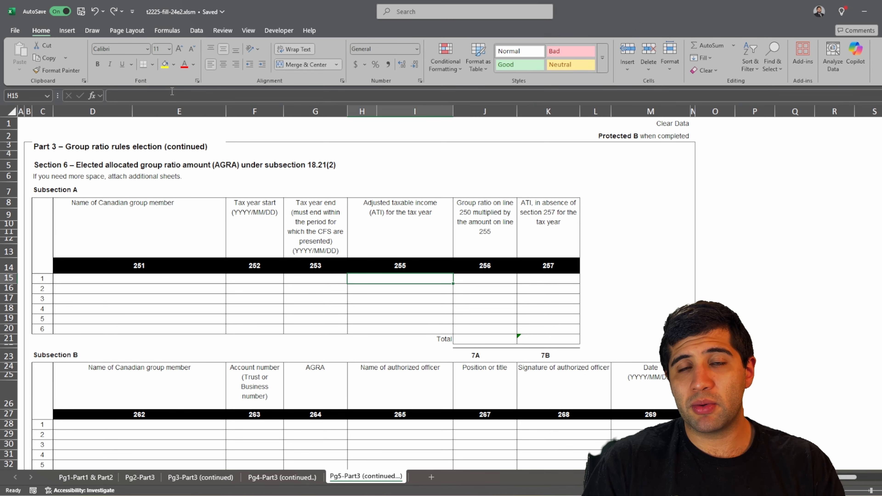
Enter 1322.4544454645 as the first adjusted taxable income amount in H15.
{"action": "type", "text": "132"}
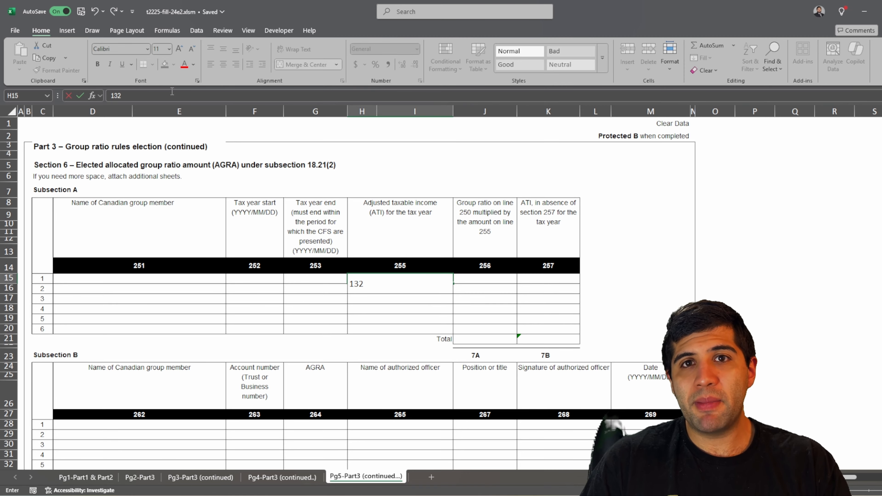
{"action": "type", "text": "2.4544"}
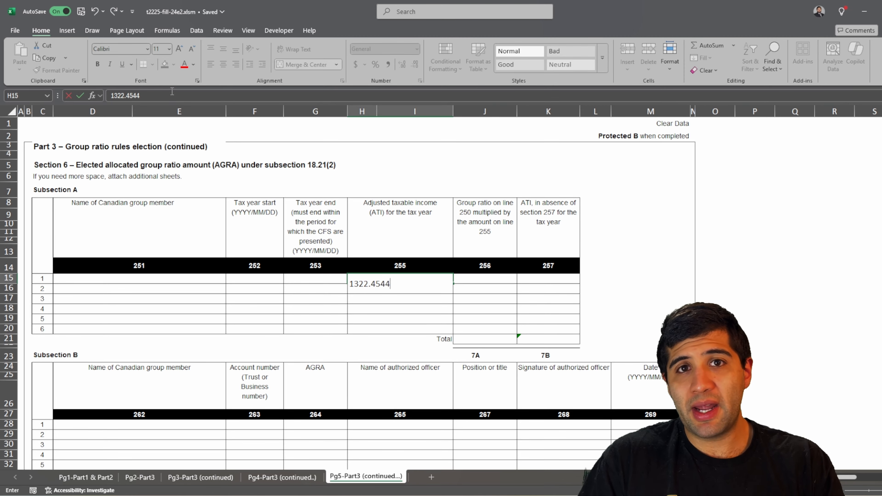
{"action": "type", "text": "454645"}
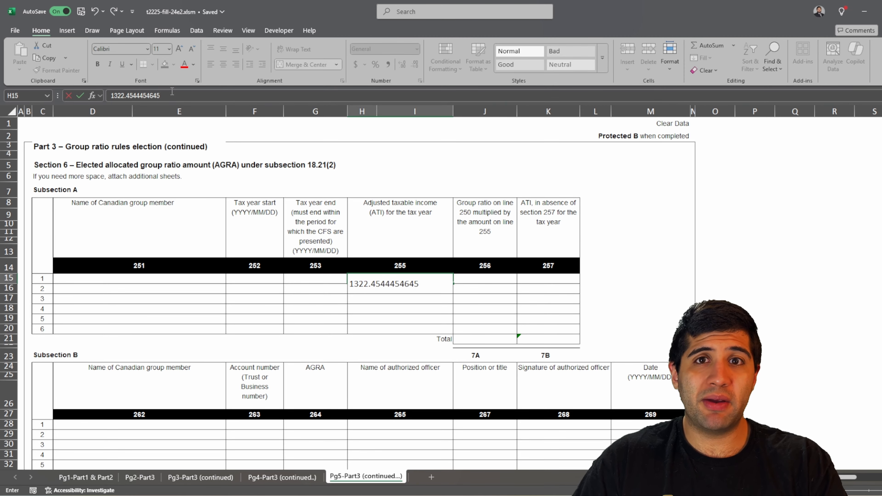
{"action": "key", "text": "ctrl+Return"}
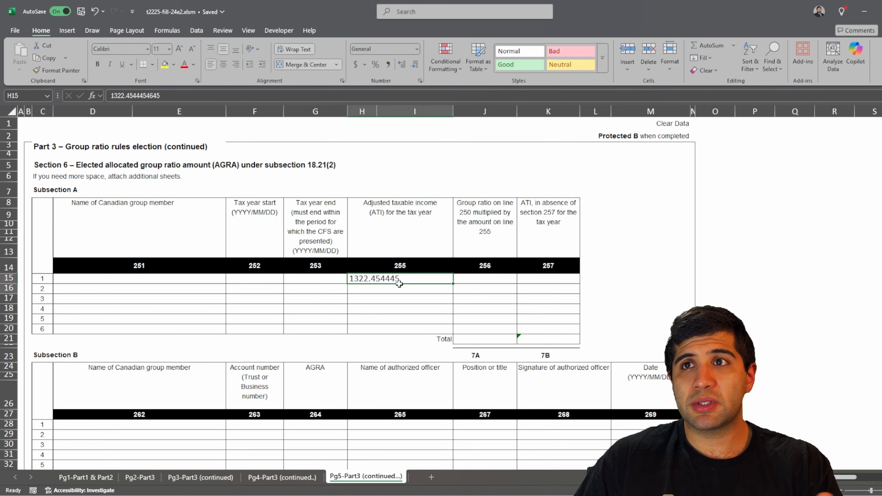
Format the adjusted taxable income cells H15:H20 as Number with two decimal places and no thousands separator.
{"action": "left_click_drag", "start_coordinate": [400, 280], "coordinate": [399, 332]}
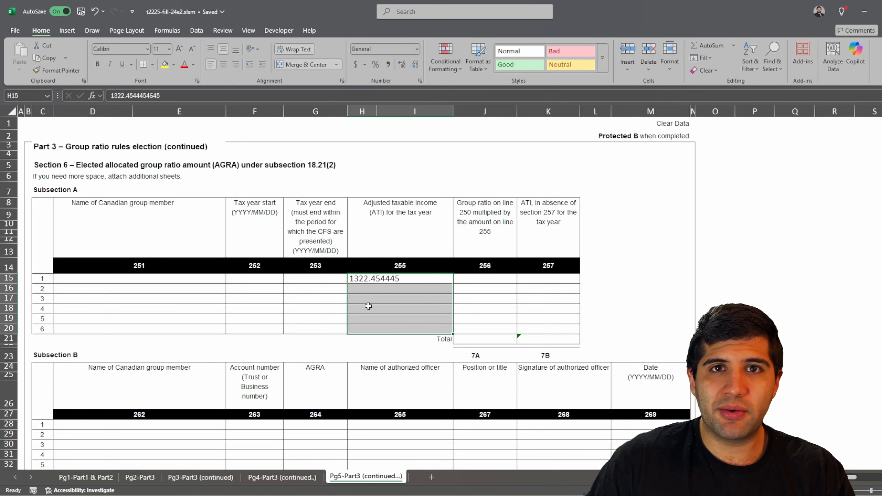
{"action": "left_click", "coordinate": [417, 51]}
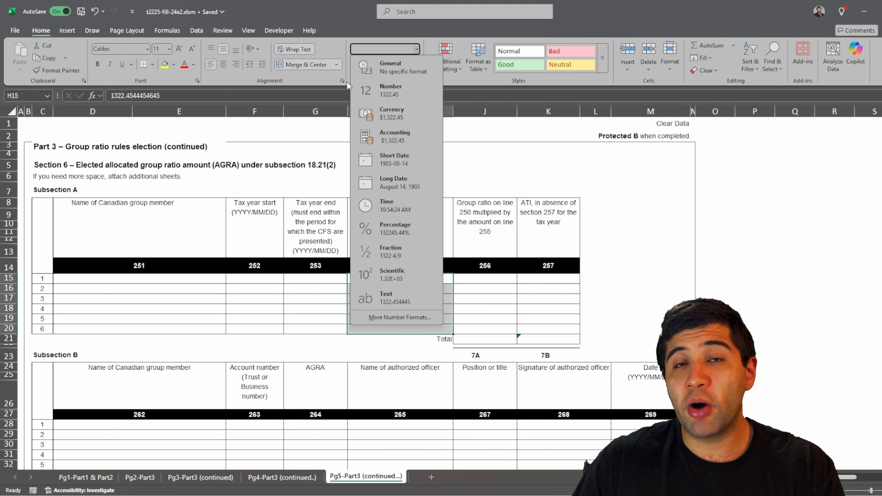
{"action": "left_click", "coordinate": [412, 91]}
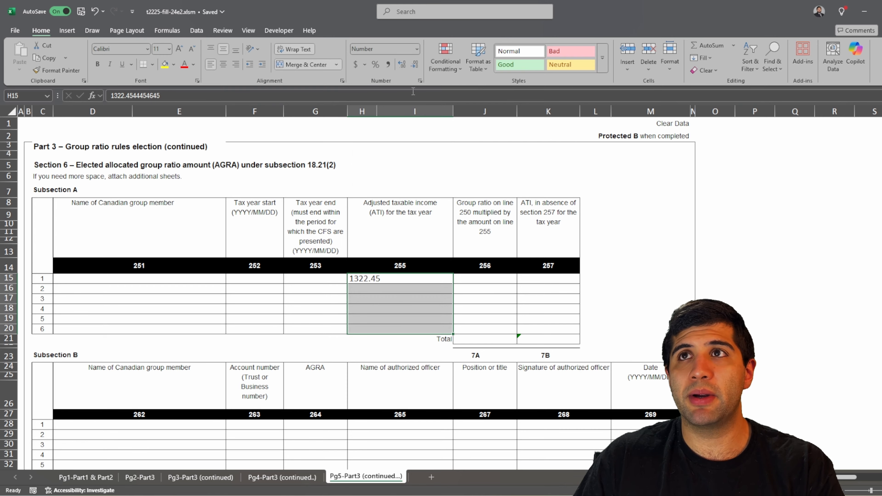
{"action": "left_click", "coordinate": [417, 49]}
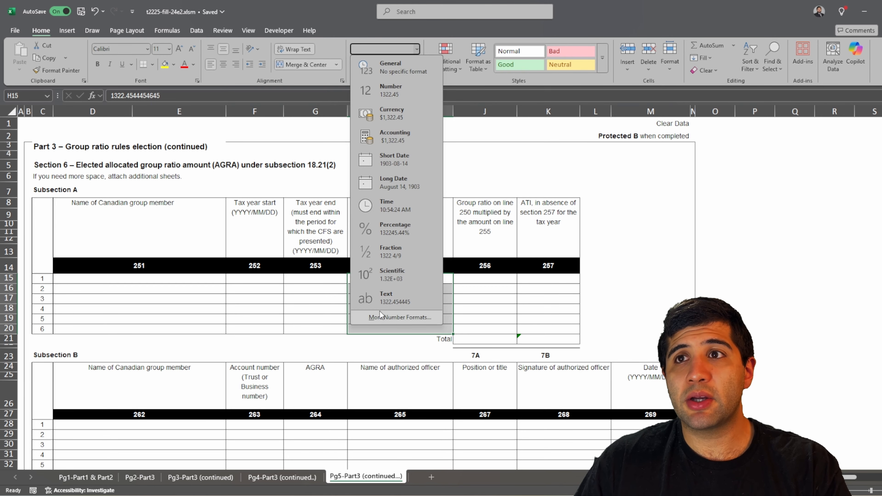
{"action": "left_click", "coordinate": [383, 318]}
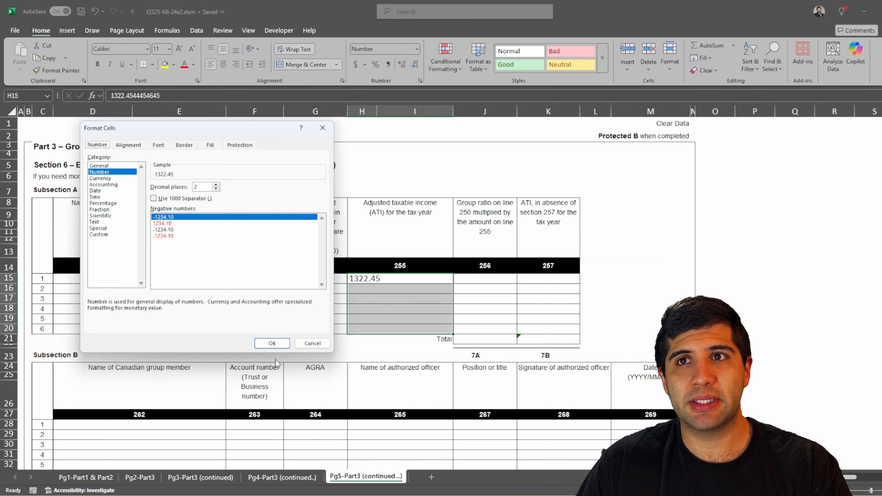
{"action": "left_click", "coordinate": [271, 343]}
Enter 1231321.4564444644 as the second adjusted taxable income amount in H16.
{"action": "left_click", "coordinate": [382, 289]}
{"action": "type", "text": "1231321"}
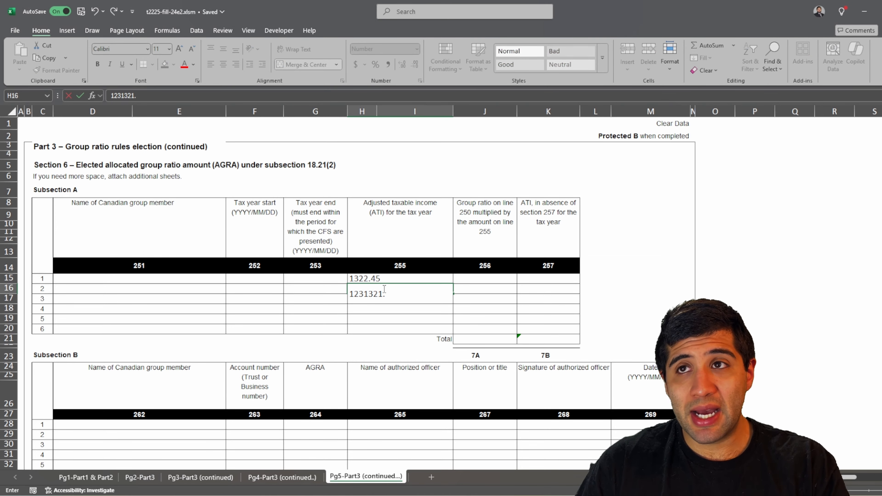
{"action": "type", "text": ".4564444644"}
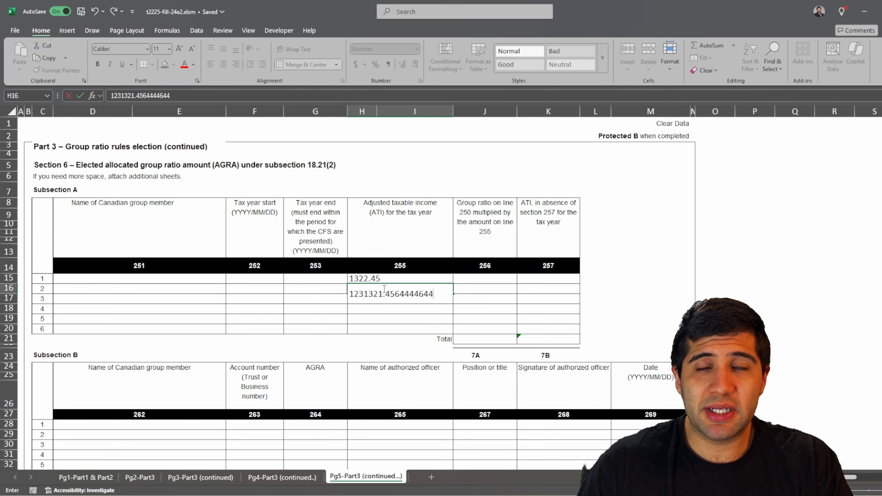
{"action": "key", "text": "Return"}
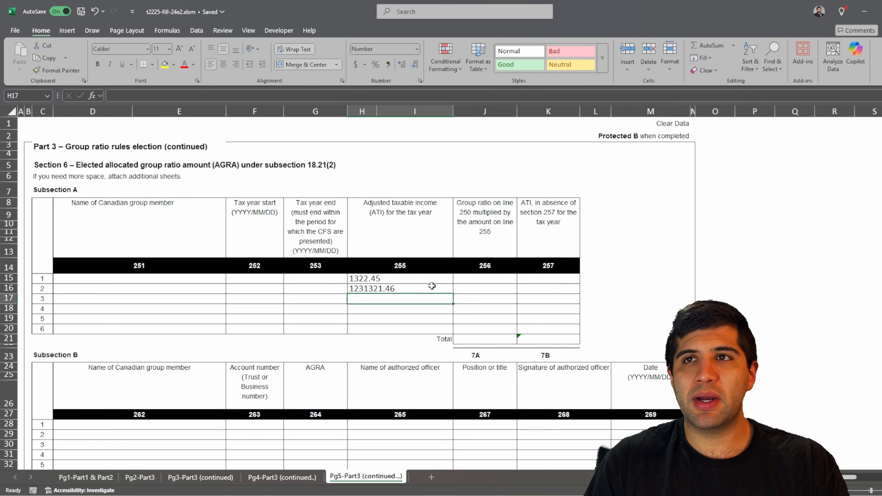
Enter 2025-02-26 as the first tax year start date in F15.
{"action": "left_click", "coordinate": [272, 277]}
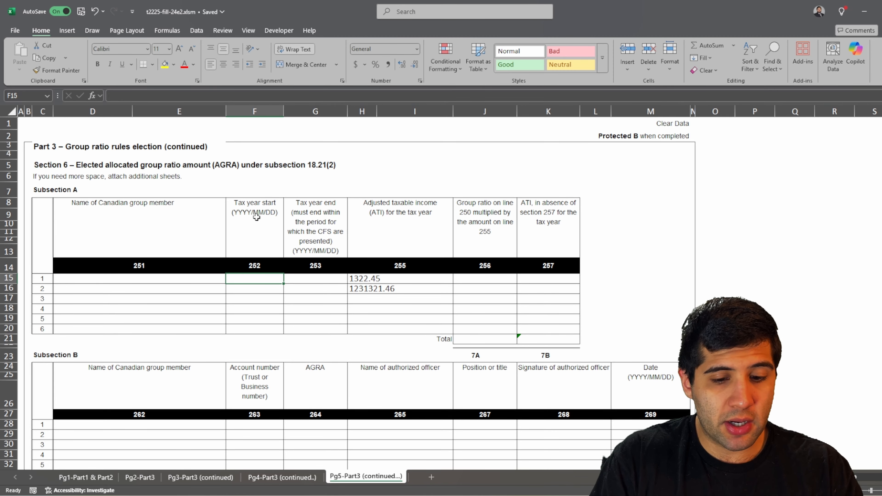
{"action": "type", "text": "2025-02-28"}
{"action": "key", "text": "Return"}
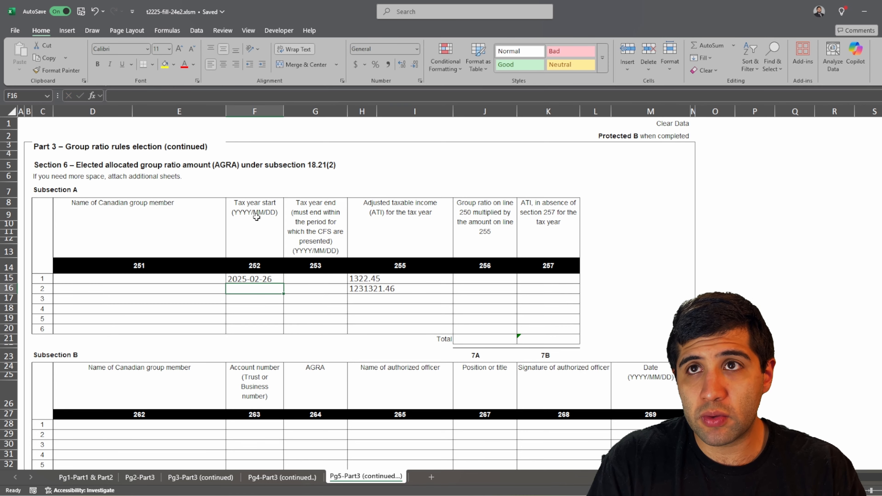
Try the Long Date format on the date in F15 with a wider column F, and undo both changes.
{"action": "left_click", "coordinate": [268, 279]}
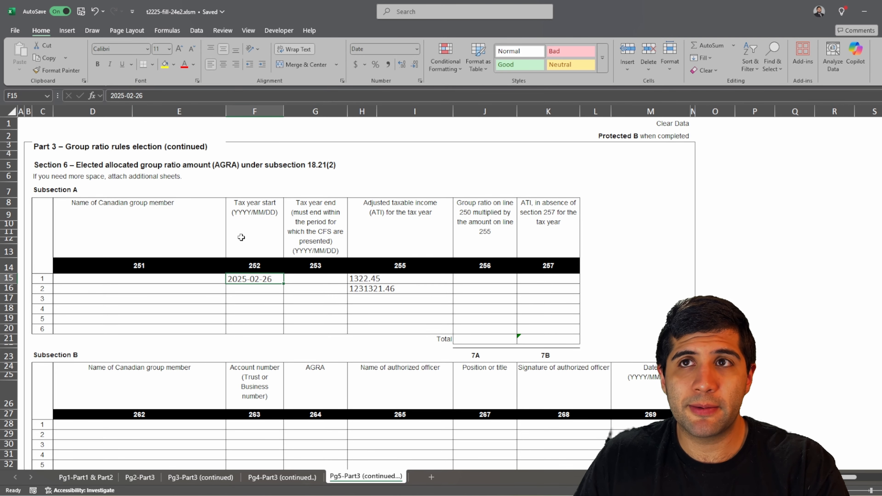
{"action": "left_click", "coordinate": [416, 49]}
{"action": "left_click", "coordinate": [418, 50]}
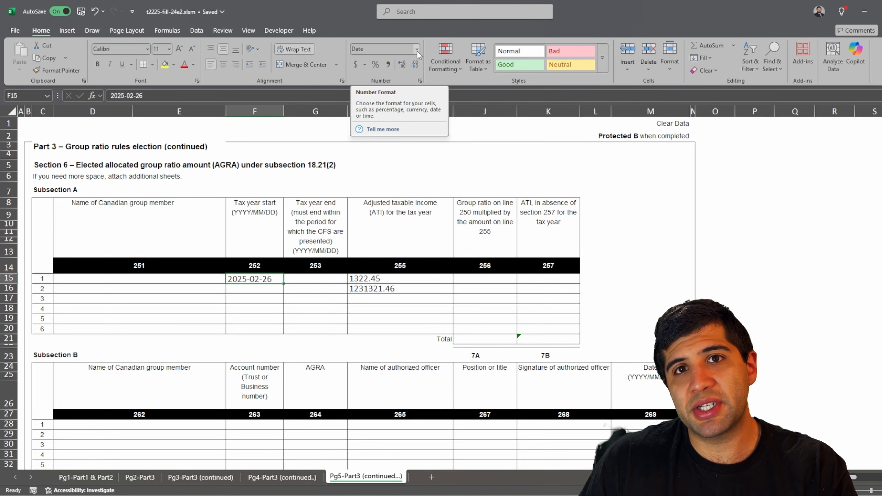
{"action": "left_click", "coordinate": [417, 50]}
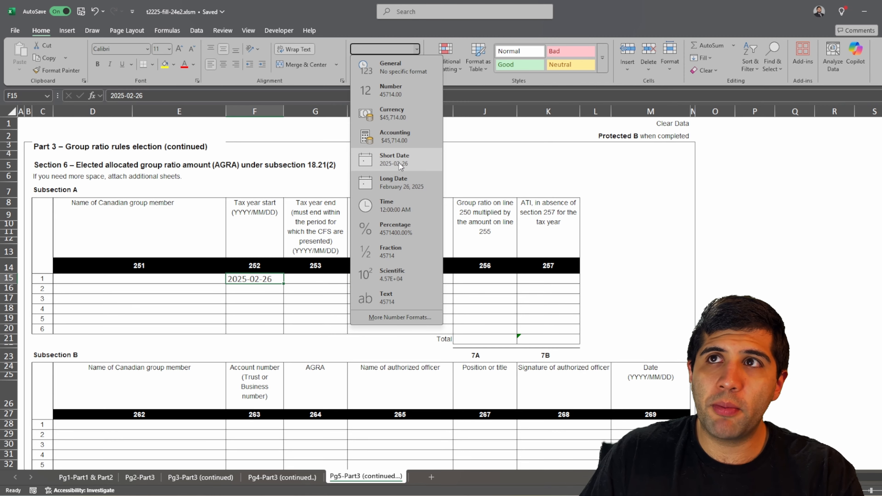
{"action": "left_click", "coordinate": [400, 182]}
{"action": "left_click_drag", "start_coordinate": [283, 112], "coordinate": [297, 112]}
{"action": "key", "text": "ctrl+z"}
{"action": "key", "text": "ctrl+z"}
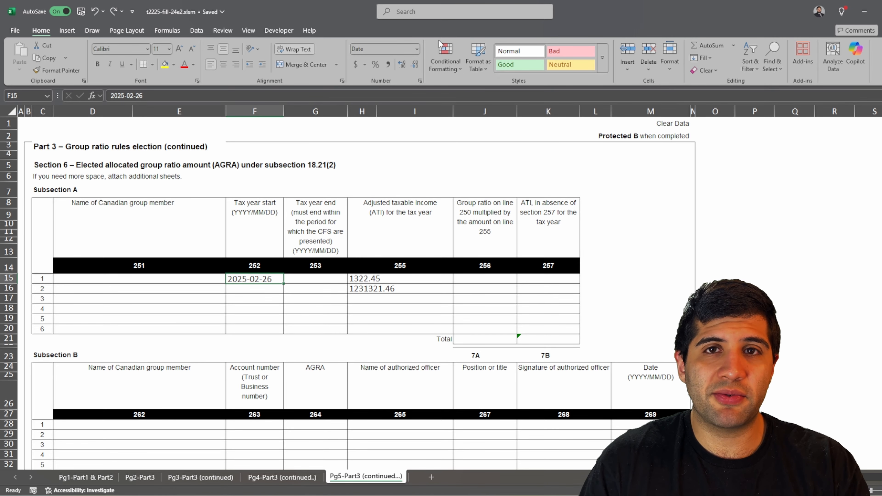
Apply the custom number format yyyy/mm/dd to the tax year start date in F15.
{"action": "left_click", "coordinate": [417, 51]}
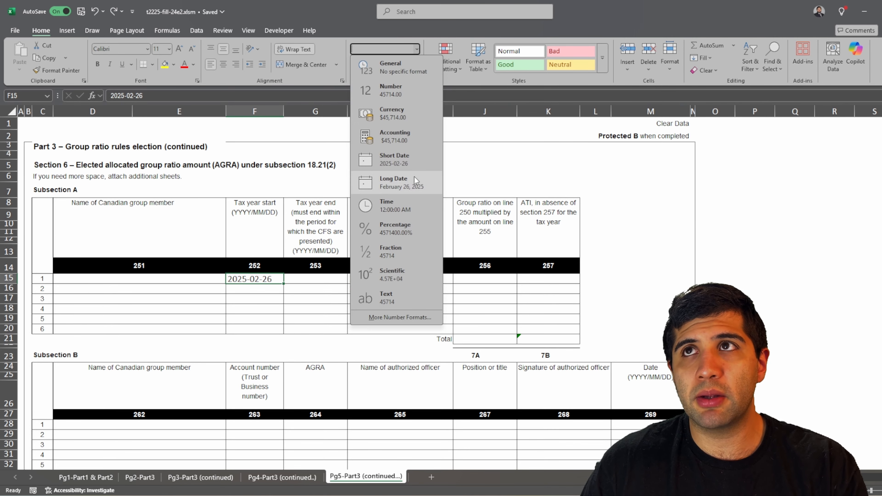
{"action": "left_click", "coordinate": [418, 317]}
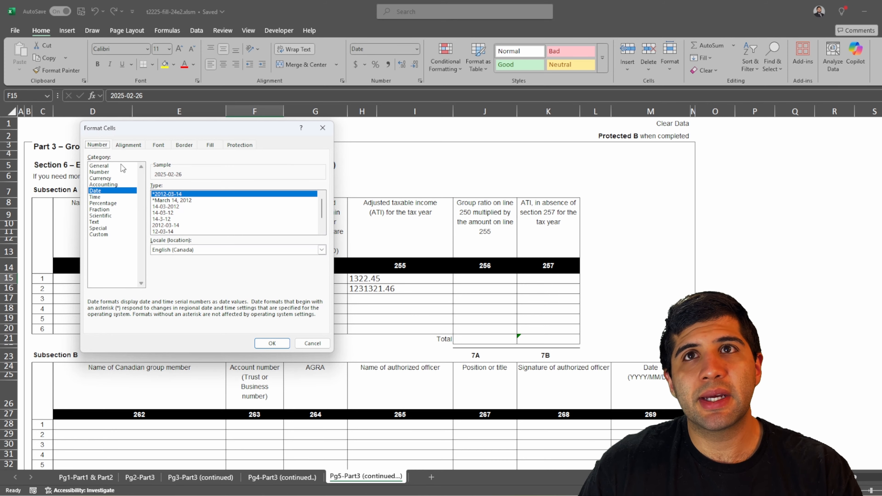
{"action": "left_click", "coordinate": [101, 235]}
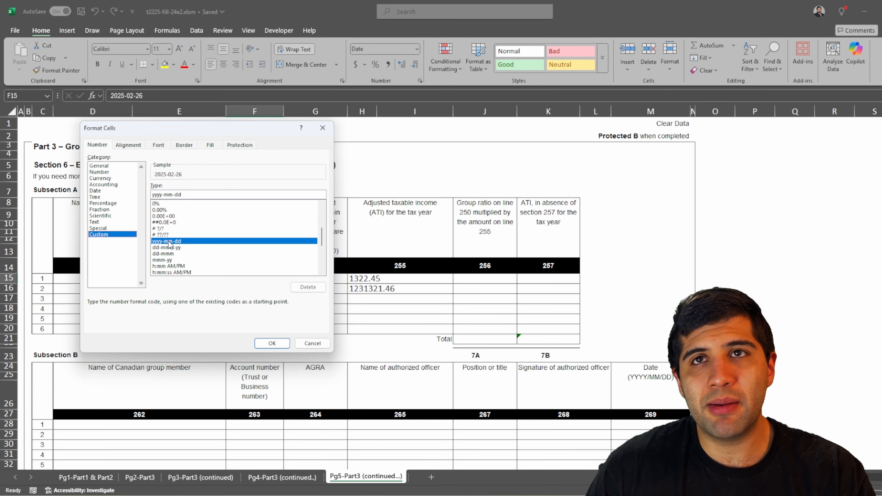
{"action": "left_click", "coordinate": [164, 195]}
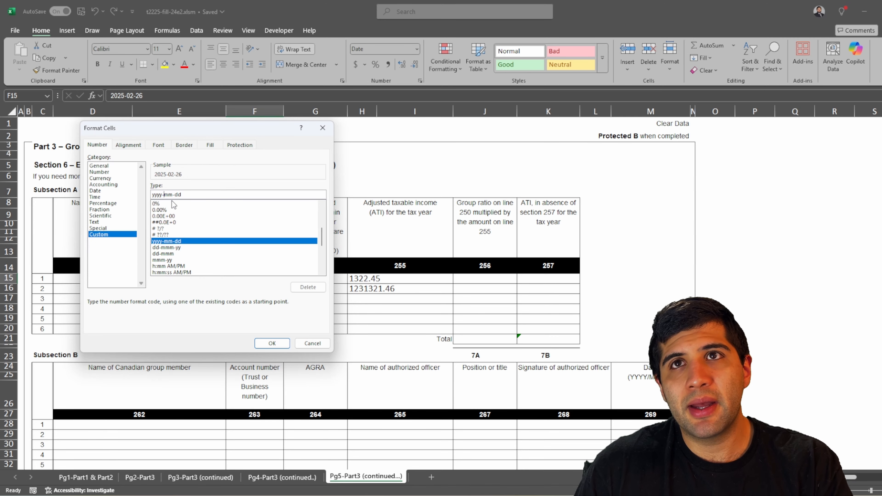
{"action": "key", "text": "BackSpace"}
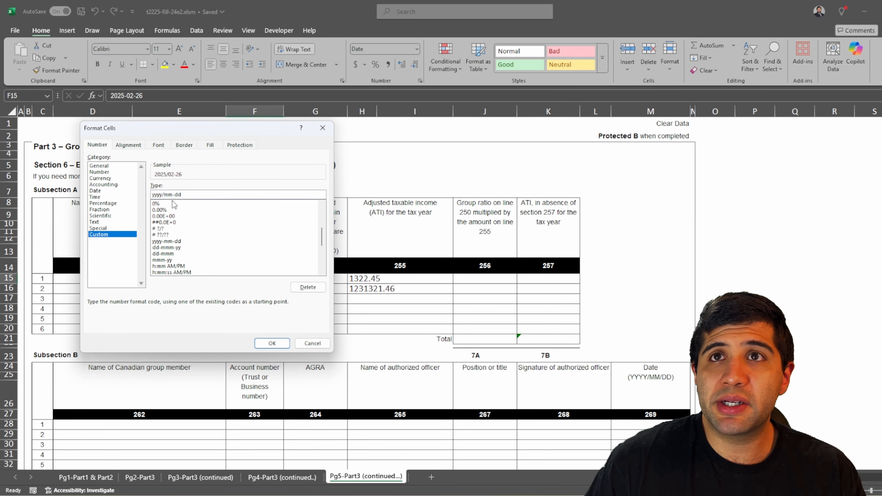
{"action": "left_click", "coordinate": [174, 195]}
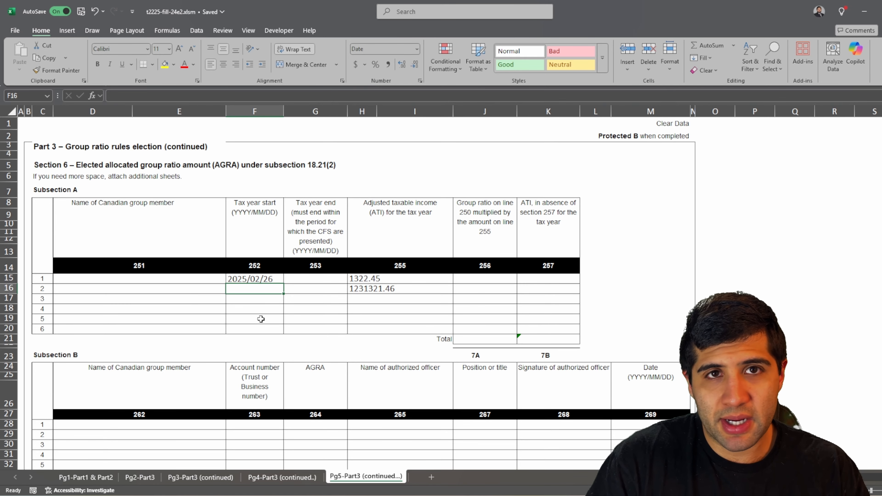
Enter the date 2025-02-26 as the tax year start in F16 and F17.
{"action": "type", "text": "2025-02-26"}
{"action": "key", "text": "Return"}
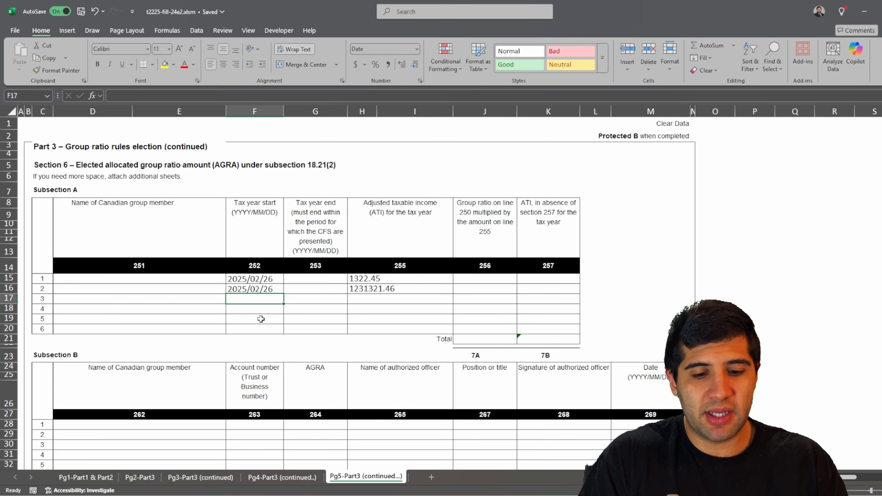
{"action": "type", "text": "2025-02-26"}
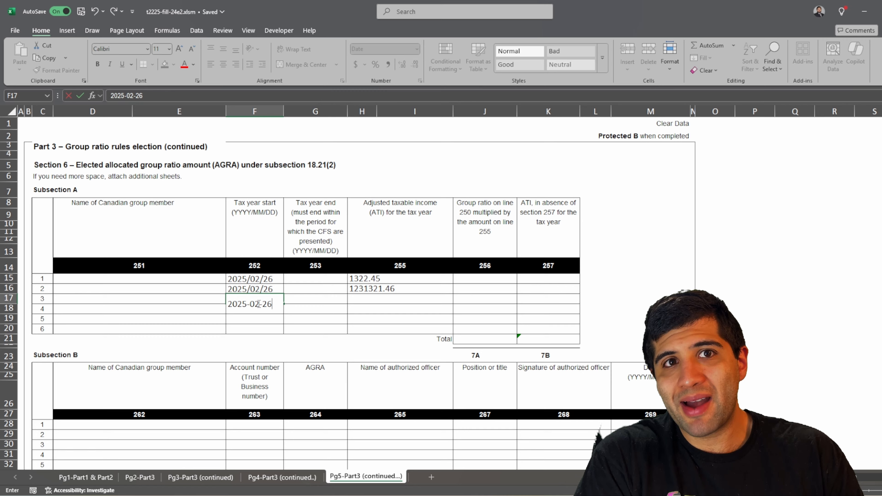
{"action": "key", "text": "Return"}
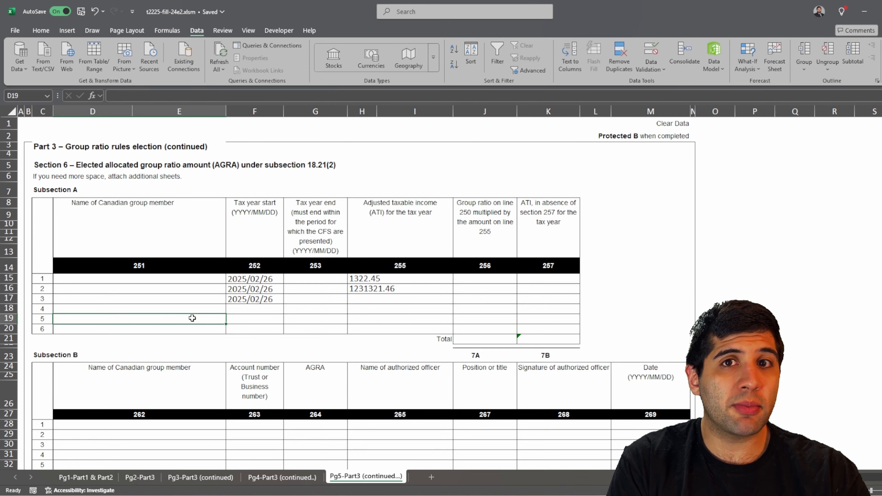
Add data validation to D15 that allows only a text length less than 10.
{"action": "left_click", "coordinate": [205, 284]}
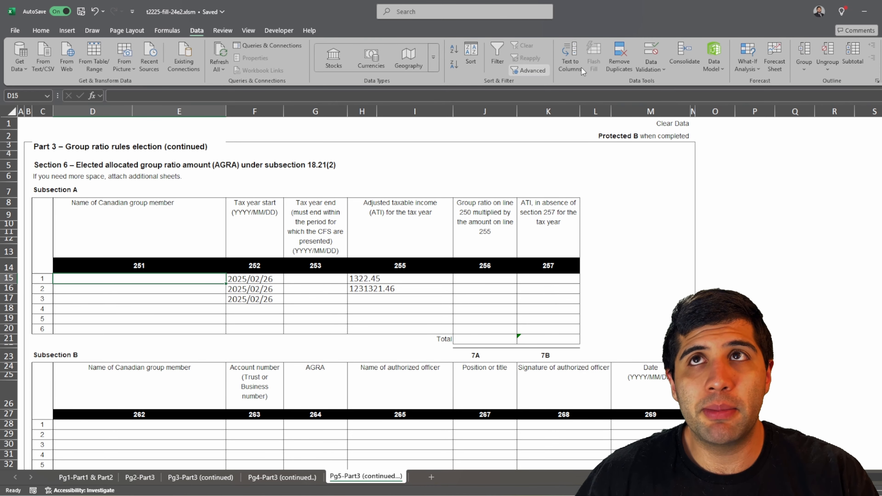
{"action": "left_click", "coordinate": [658, 70]}
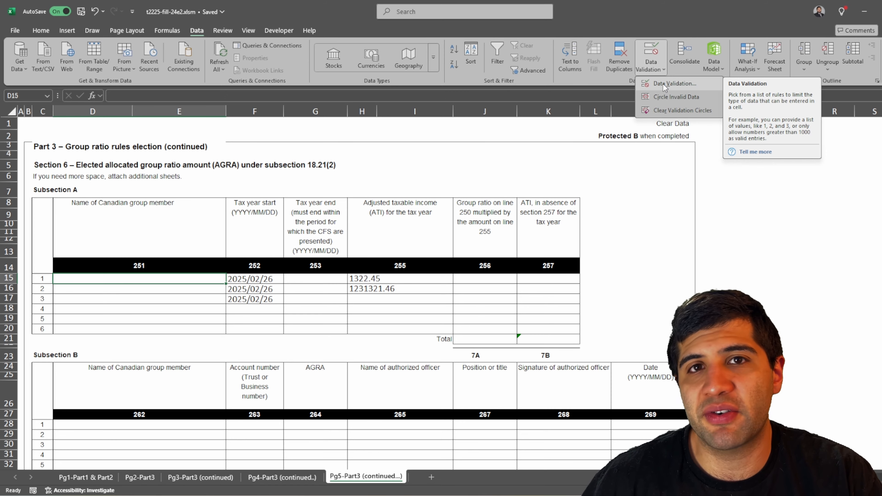
{"action": "left_click", "coordinate": [700, 84]}
{"action": "left_click_drag", "start_coordinate": [314, 128], "coordinate": [253, 124]}
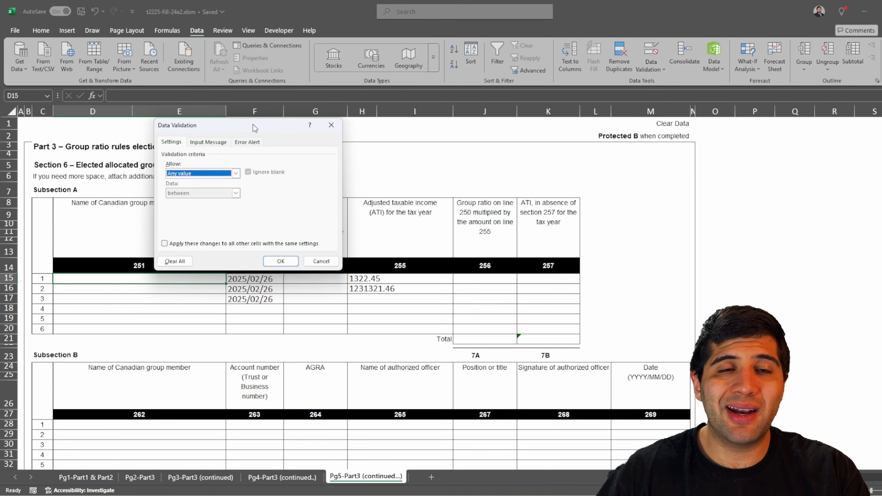
{"action": "left_click", "coordinate": [235, 173]}
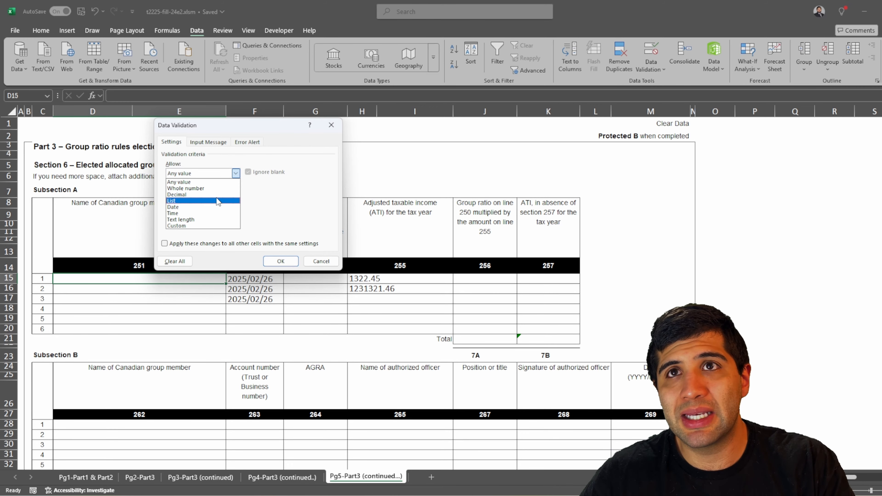
{"action": "left_click", "coordinate": [209, 219]}
{"action": "left_click", "coordinate": [237, 194]}
{"action": "left_click", "coordinate": [208, 233]}
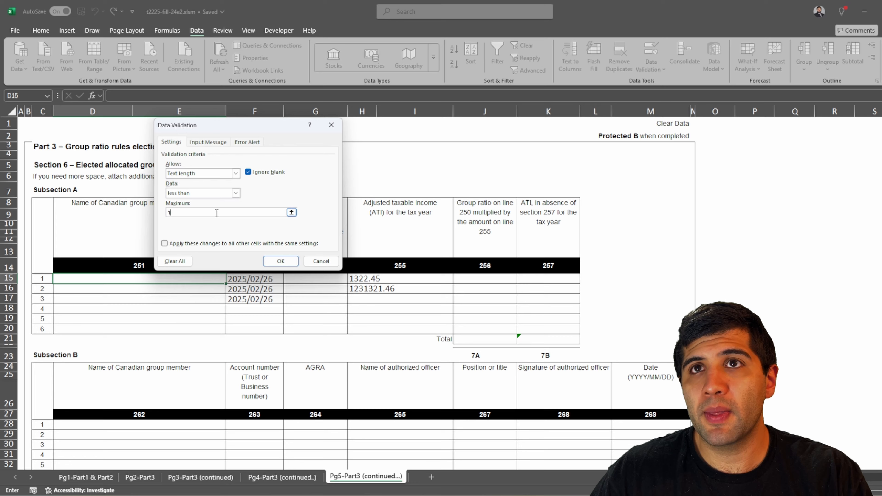
{"action": "left_click_drag", "start_coordinate": [216, 212], "coordinate": [162, 212]}
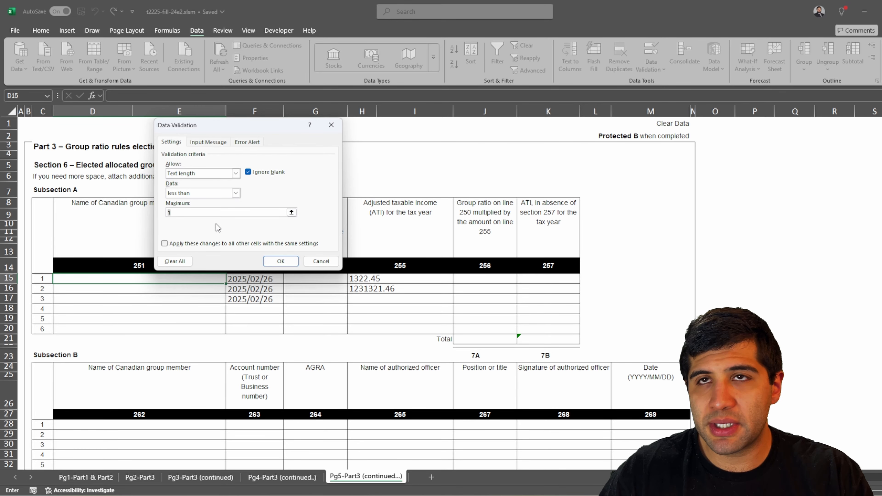
{"action": "type", "text": "10"}
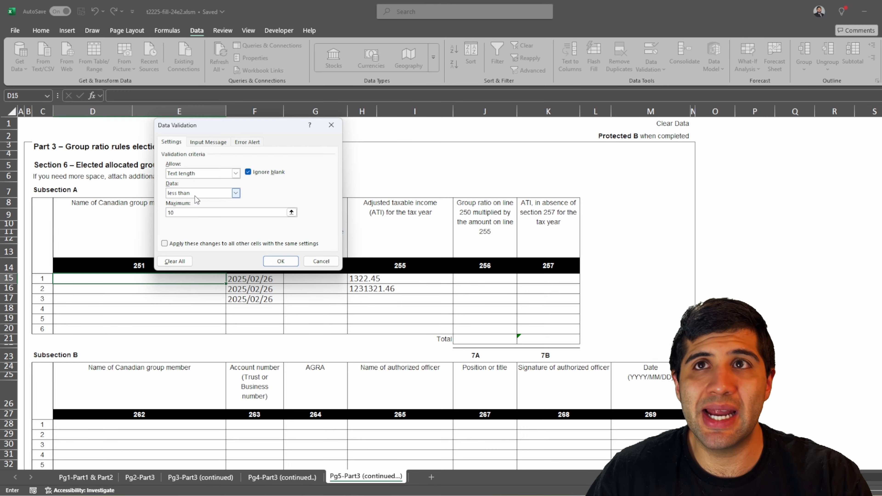
{"action": "left_click", "coordinate": [278, 261]}
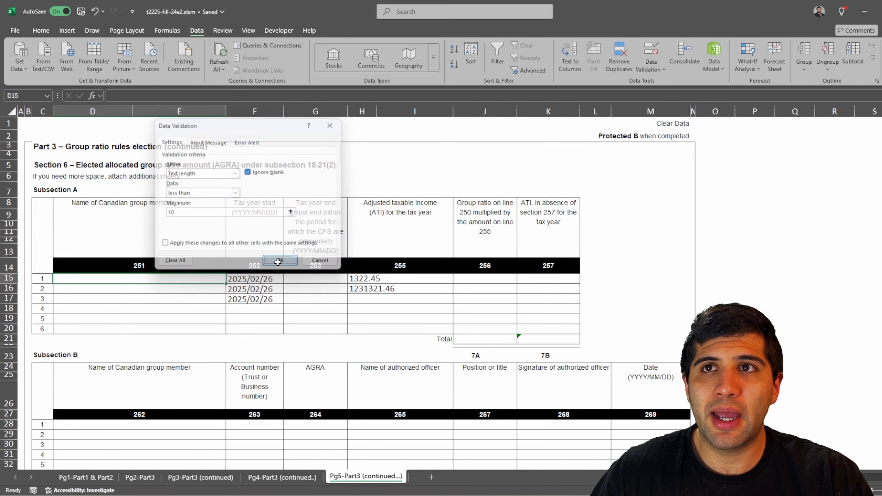
{"action": "type", "text": "123456"}
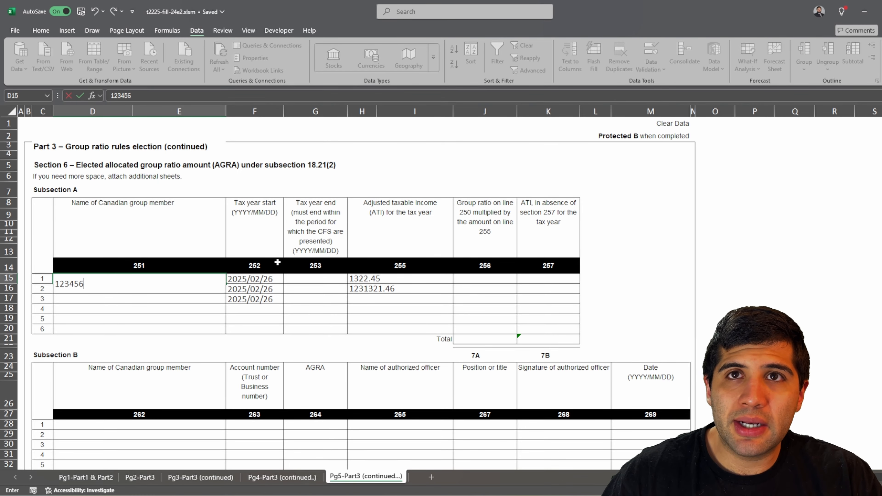
{"action": "key", "text": "Return"}
{"action": "left_click", "coordinate": [162, 279]}
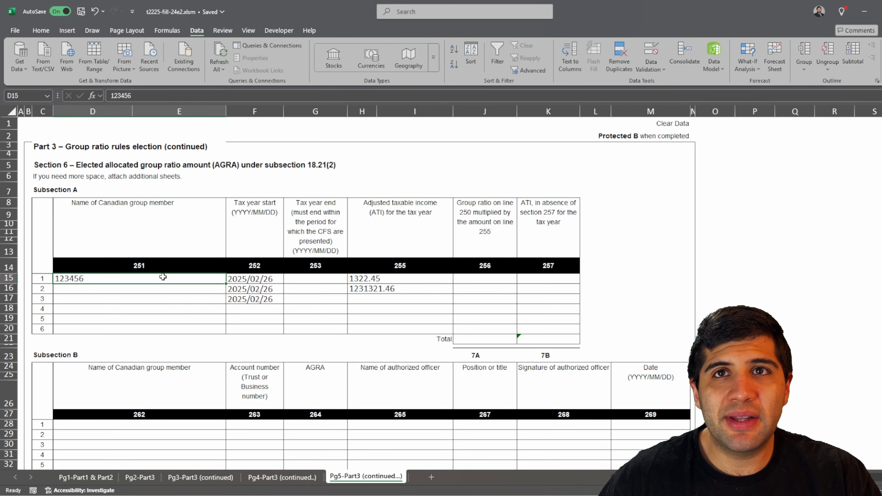
{"action": "left_click", "coordinate": [161, 96]}
{"action": "type", "text": "78910"}
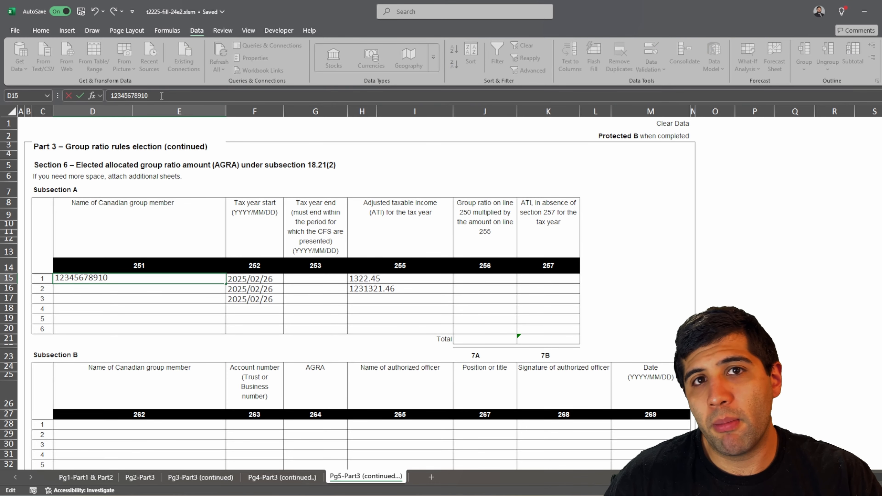
{"action": "key", "text": "Return"}
{"action": "left_click_drag", "start_coordinate": [467, 243], "coordinate": [214, 199]}
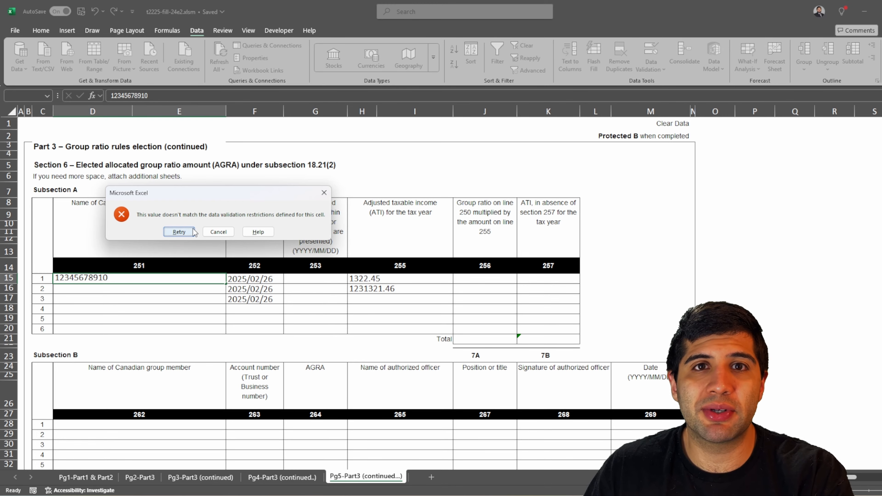
{"action": "left_click", "coordinate": [212, 232]}
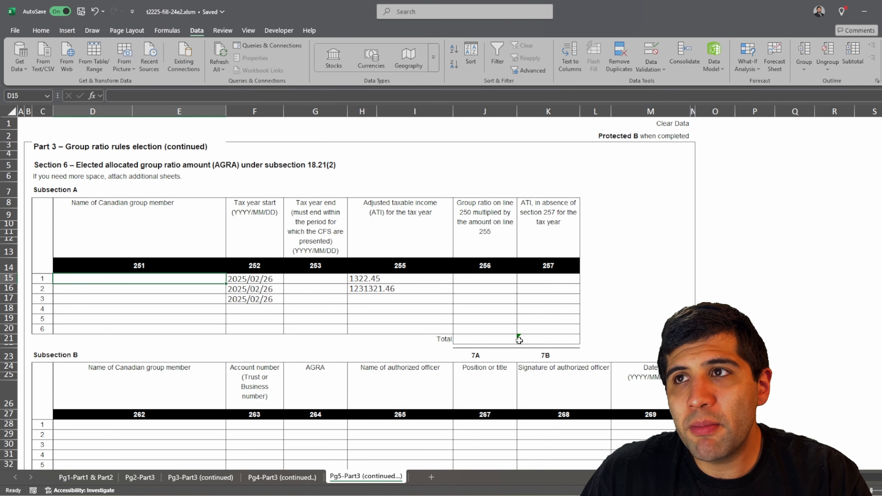
Examine the formula in total cell K21 below column 257.
{"action": "left_click", "coordinate": [536, 339]}
{"action": "left_click", "coordinate": [539, 363]}
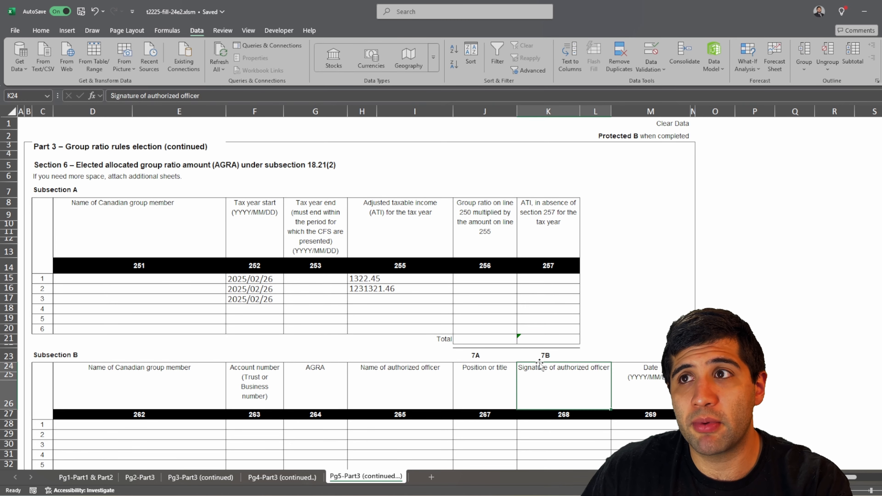
{"action": "left_click", "coordinate": [542, 341]}
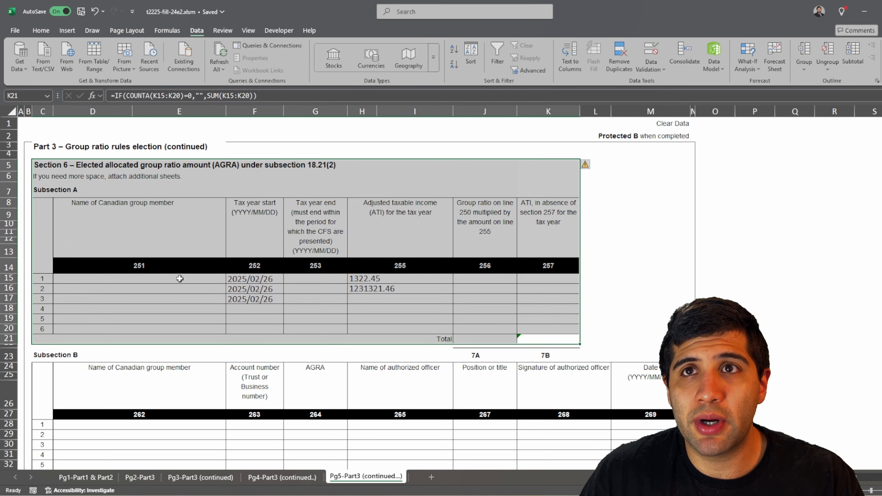
Open the cell protection settings in Format Cells for the entire worksheet.
{"action": "right_click", "coordinate": [180, 278]}
{"action": "left_click", "coordinate": [222, 421]}
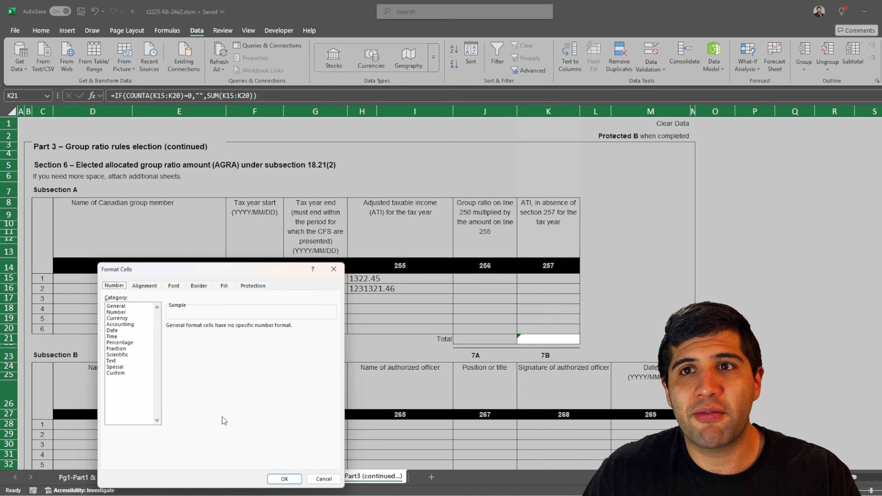
{"action": "left_click", "coordinate": [255, 284]}
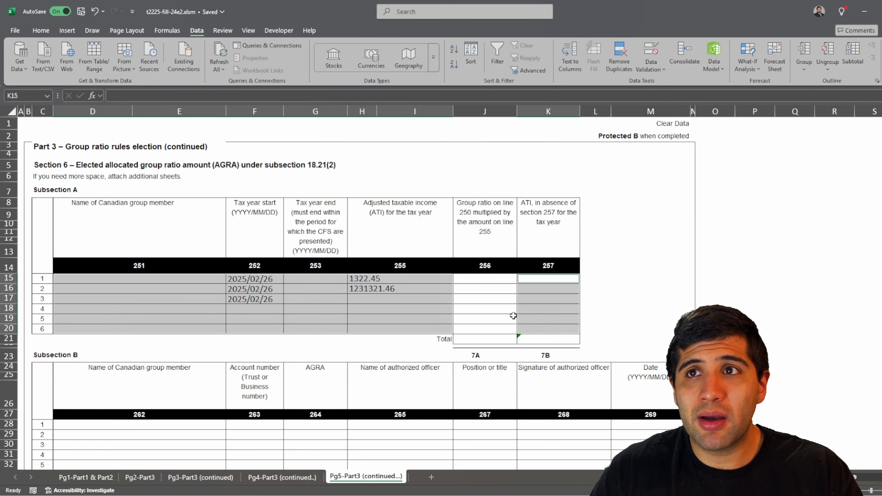
Unlock the input cells of Subsection A, except column 256, together with the Subsection B input cells D28:M33.
{"action": "scroll", "coordinate": [513, 315], "scroll_direction": "down", "scroll_amount": 2}
{"action": "left_click_drag", "start_coordinate": [190, 349], "coordinate": [564, 387]}
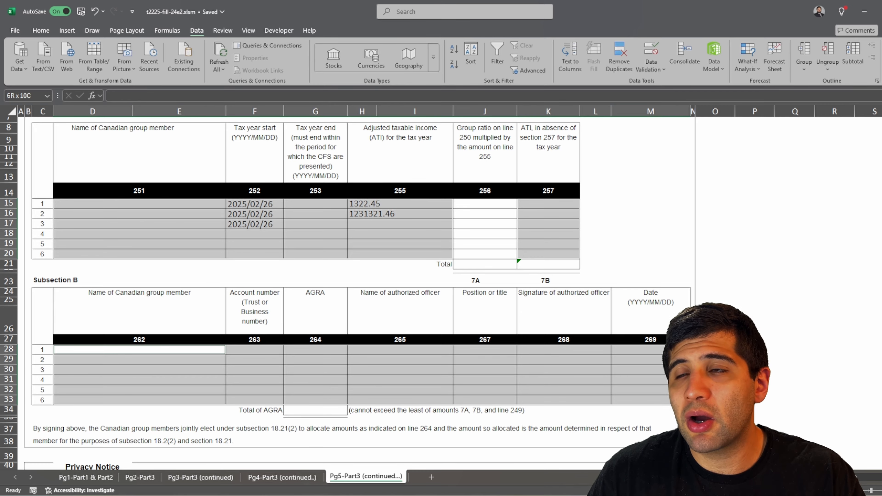
{"action": "scroll", "coordinate": [382, 364], "scroll_direction": "up", "scroll_amount": 2}
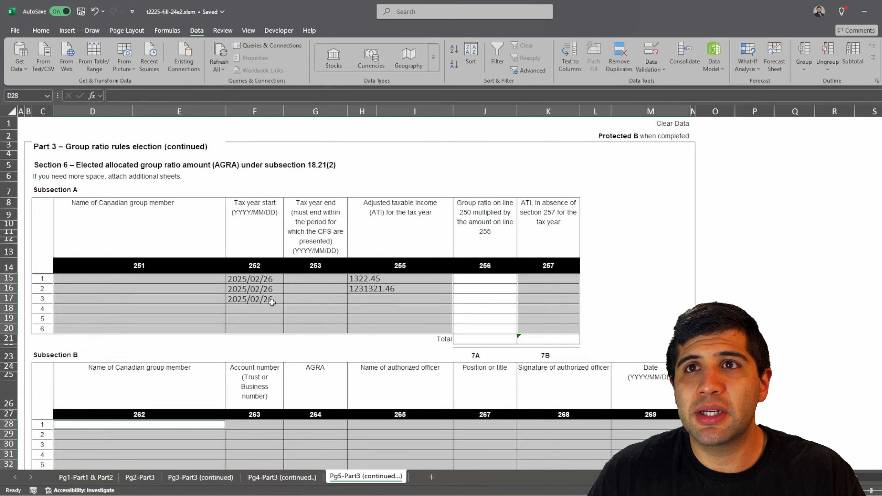
{"action": "right_click", "coordinate": [247, 297]}
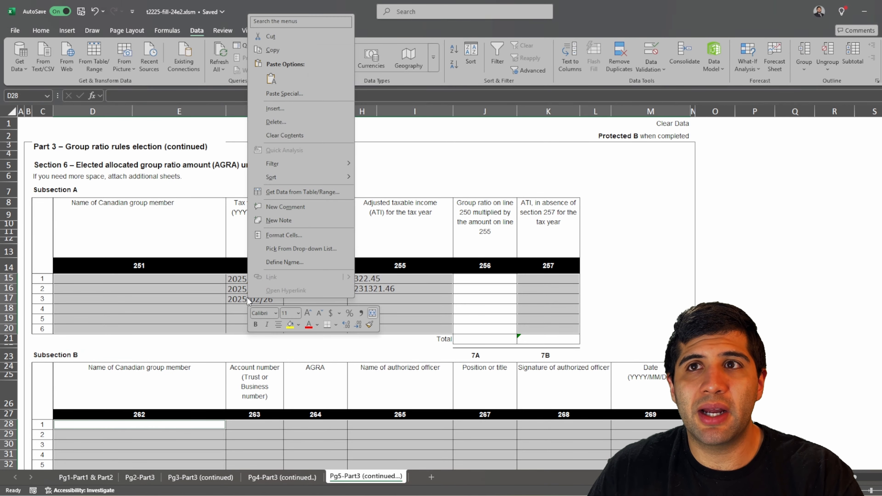
{"action": "left_click", "coordinate": [295, 236]}
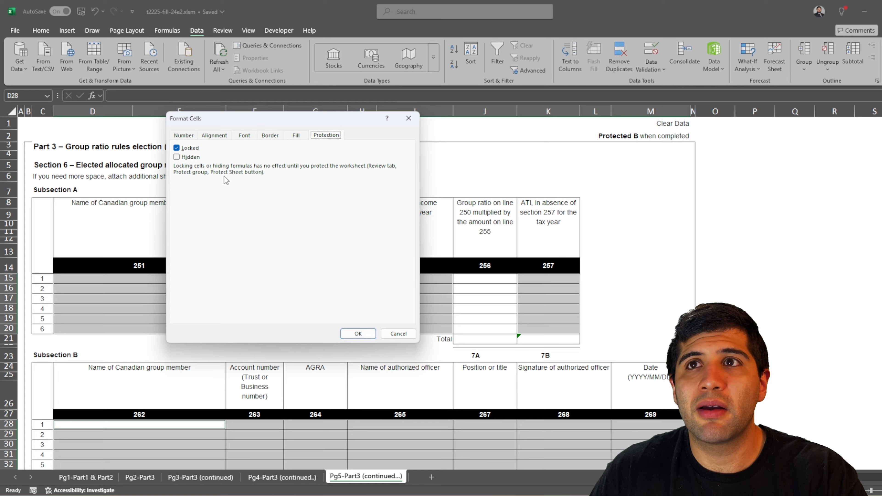
{"action": "left_click", "coordinate": [177, 148]}
{"action": "left_click", "coordinate": [357, 333]}
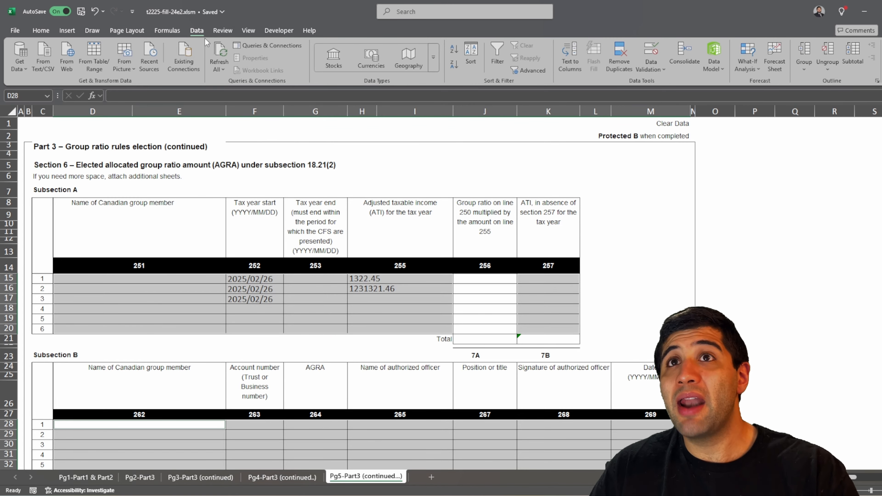
Protect the sheet without a password, allowing only the selection of locked and unlocked cells.
{"action": "left_click", "coordinate": [219, 30]}
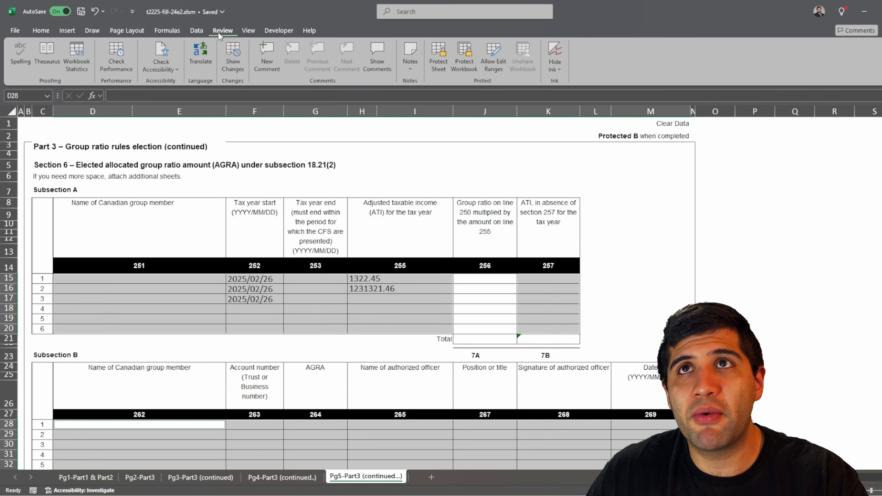
{"action": "left_click", "coordinate": [438, 55]}
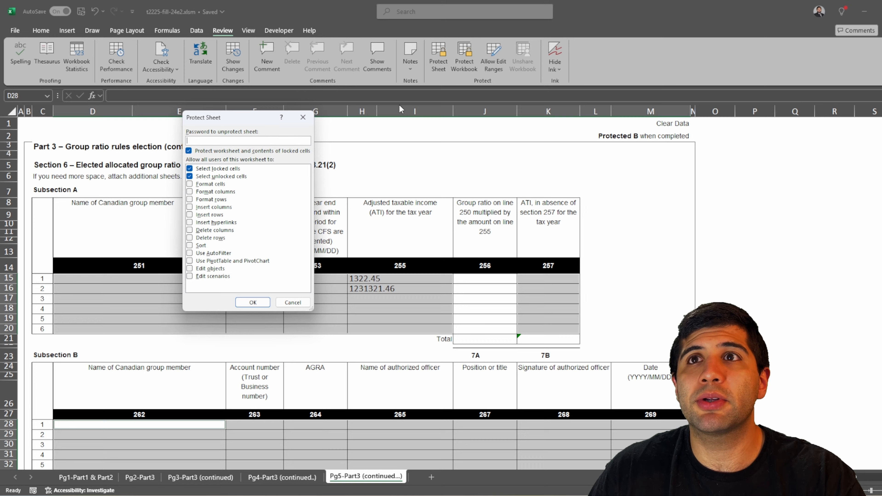
{"action": "left_click", "coordinate": [253, 302]}
Try to edit the locked "Name of Canadian group member" header in Subsection A to test the sheet protection.
{"action": "left_click", "coordinate": [218, 242]}
{"action": "double_click", "coordinate": [218, 241]}
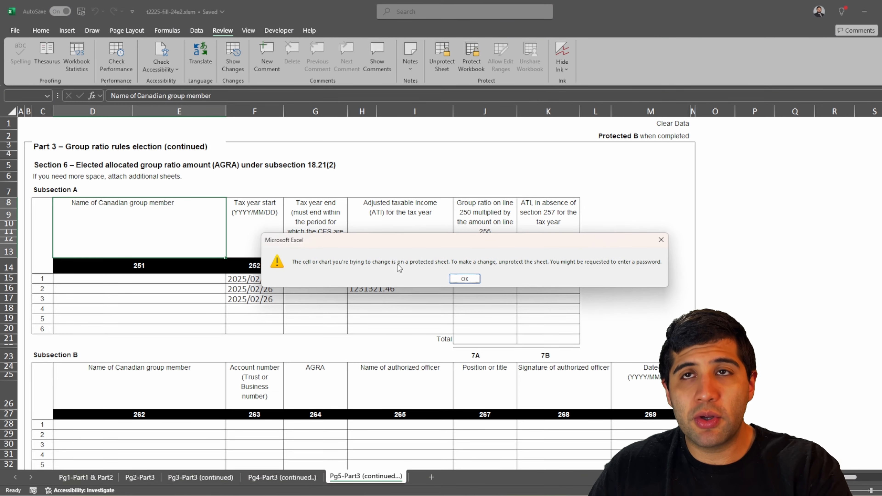
{"action": "key", "text": "Return"}
{"action": "left_click", "coordinate": [48, 279]}
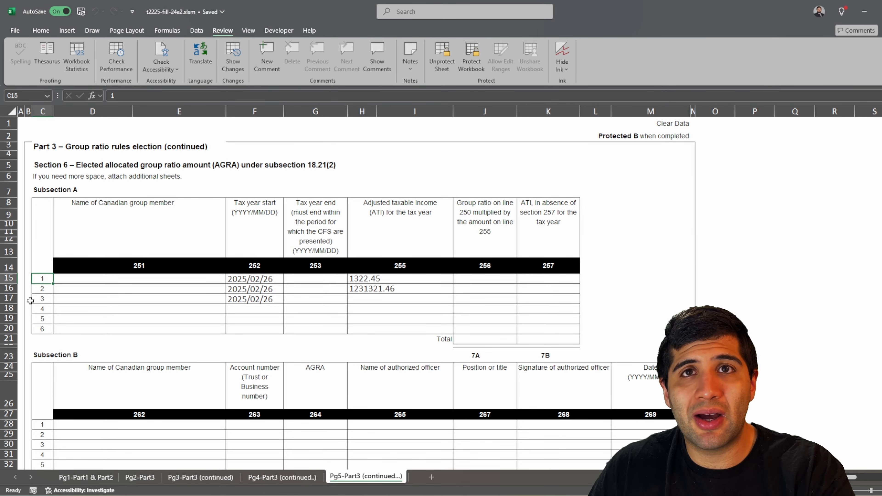
{"action": "left_click", "coordinate": [13, 289]}
Test the unlocked cells by entering dsadas in D20 and w in both D18 and F19.
{"action": "left_click", "coordinate": [166, 329]}
{"action": "type", "text": "dsadas"}
{"action": "left_click", "coordinate": [191, 309]}
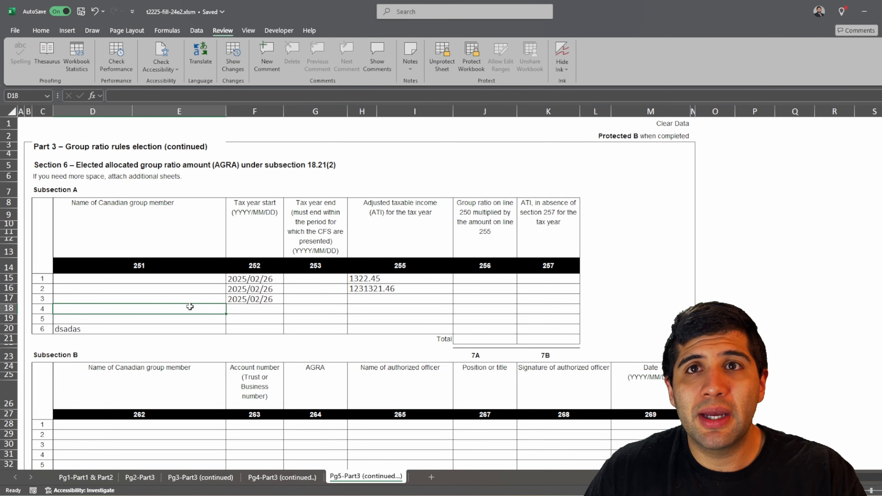
{"action": "type", "text": "w"}
{"action": "left_click", "coordinate": [250, 318]}
{"action": "type", "text": "w"}
{"action": "left_click", "coordinate": [315, 305]}
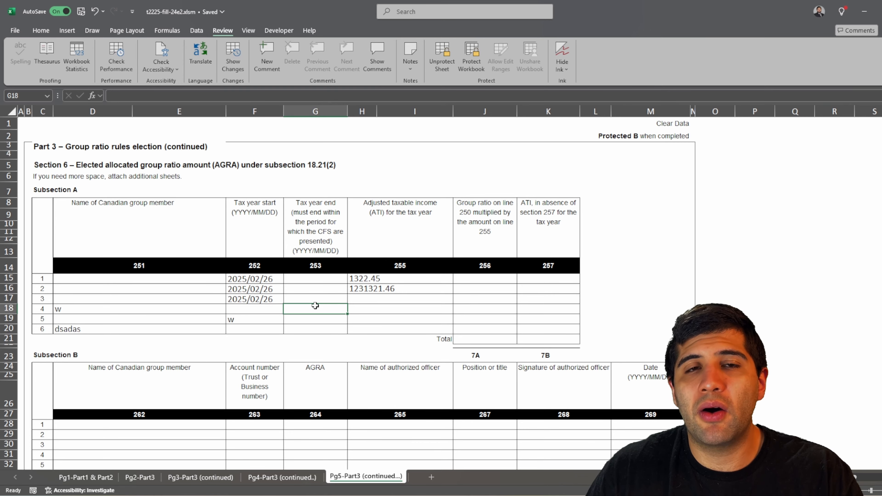